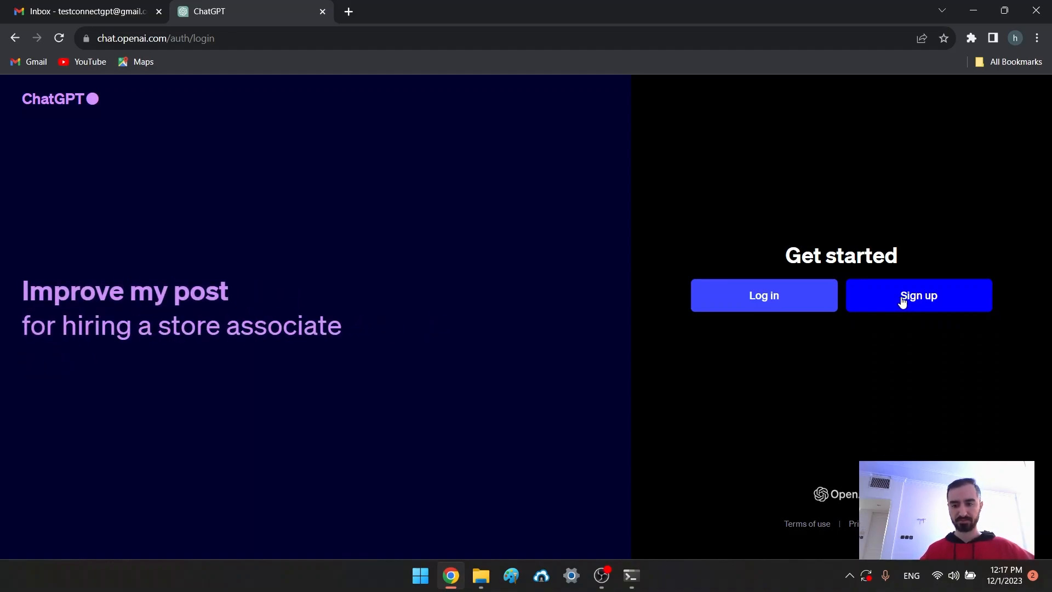
Begin ChatGPT sign-up and submit the saved test Gmail address to reach the password step
click(888, 306)
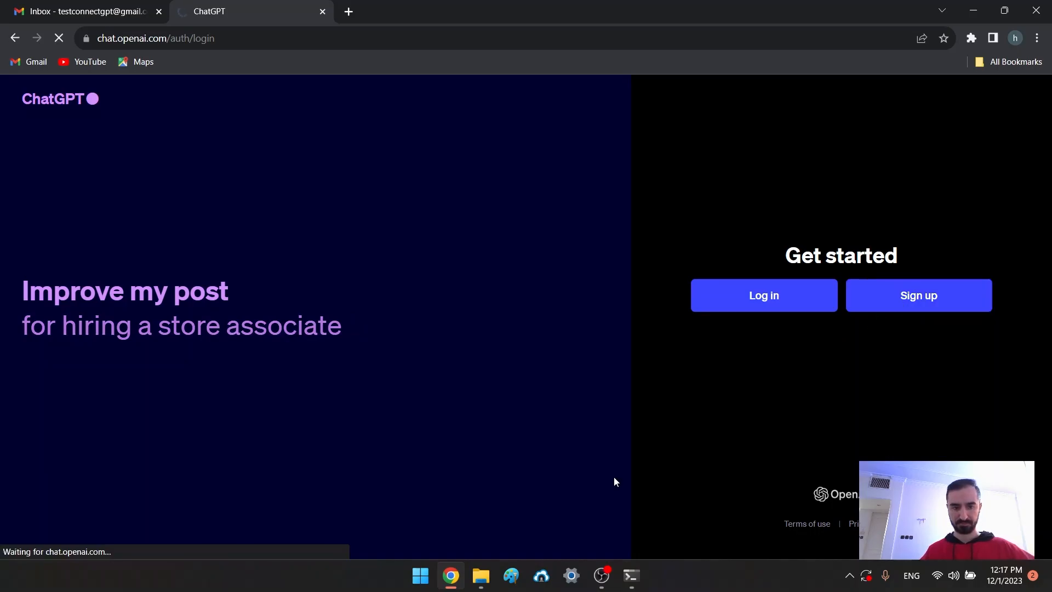
scroll(721, 458, down, 1)
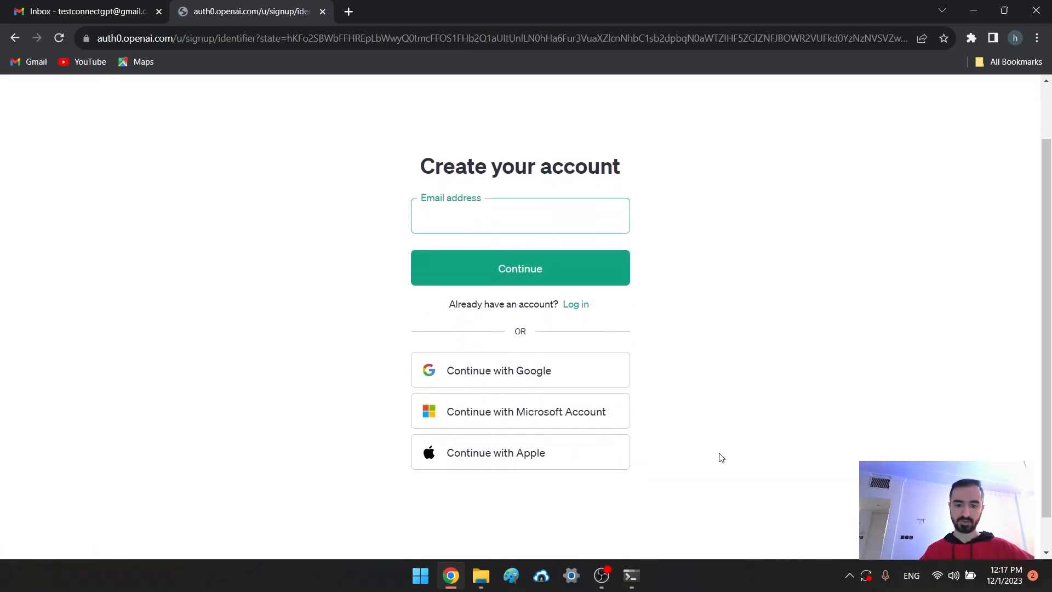
scroll(668, 469, up, 1)
scroll(652, 471, down, 1)
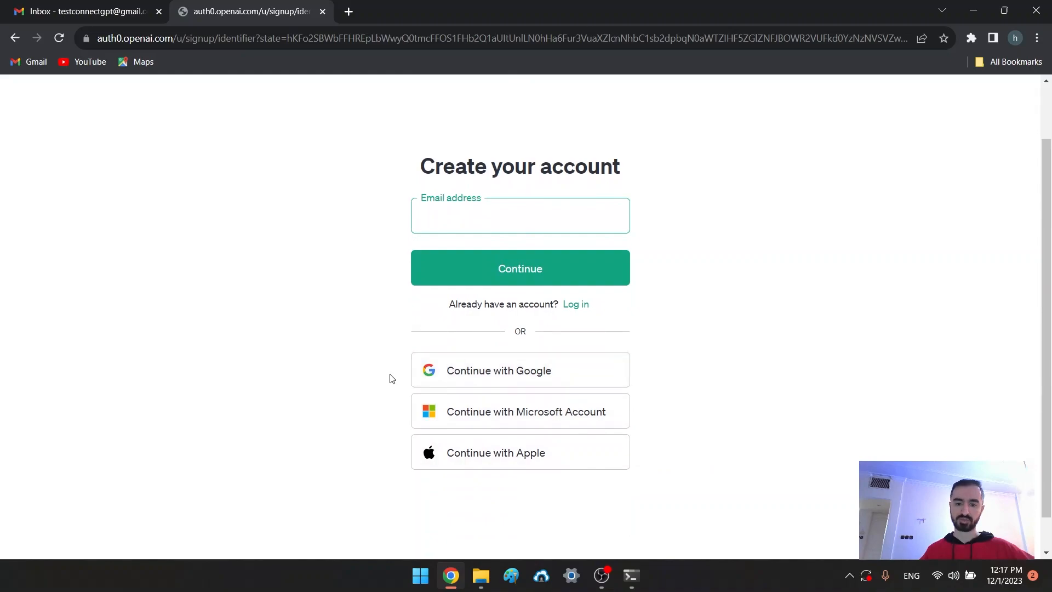
scroll(361, 385, up, 1)
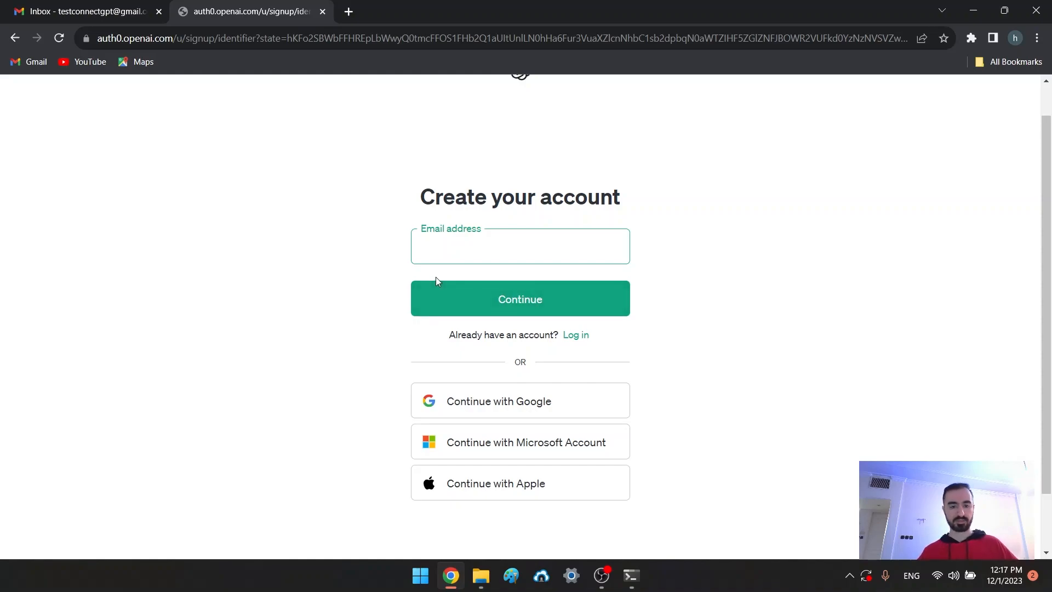
click(459, 250)
click(521, 310)
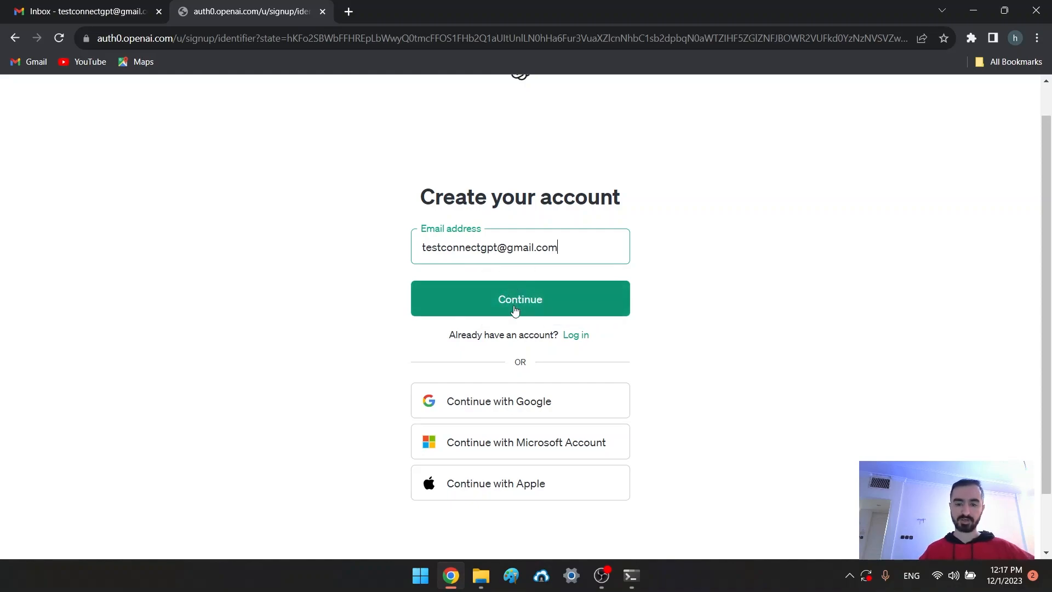
click(499, 313)
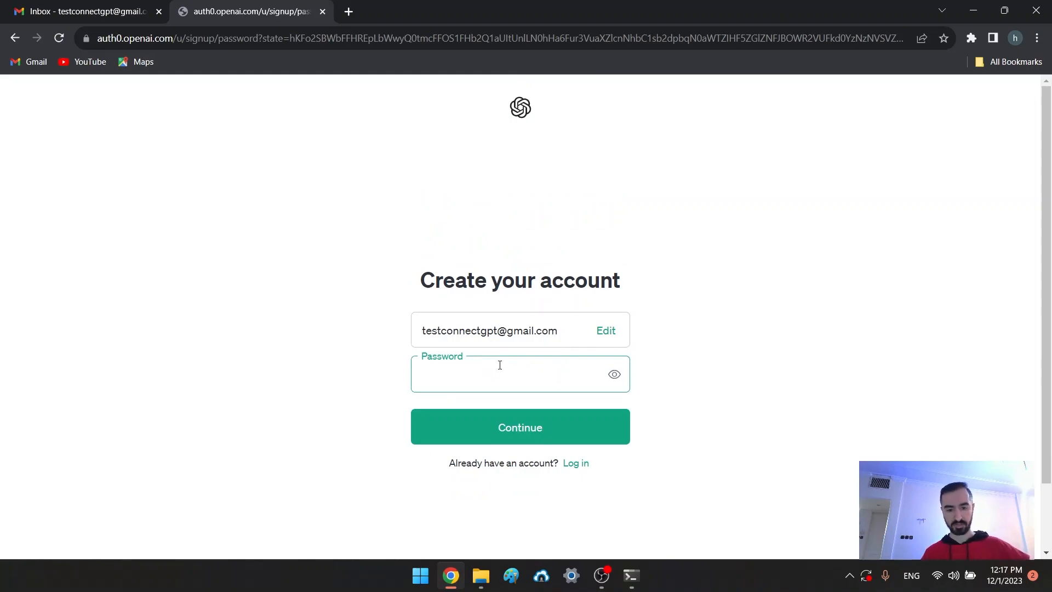
Fill the Password field with Chrome's suggested strong password
click(353, 378)
click(447, 371)
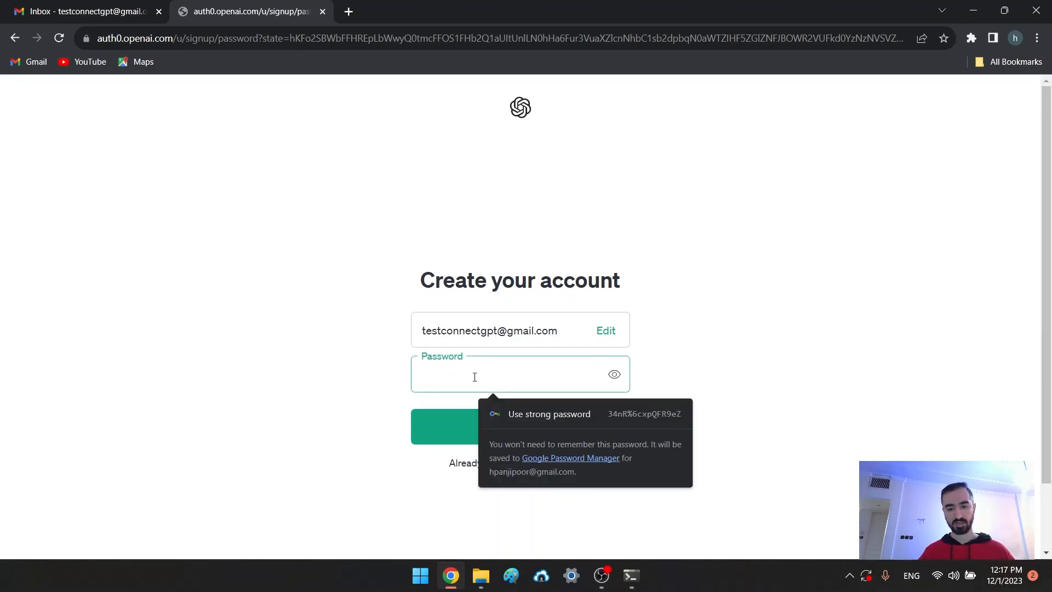
click(581, 412)
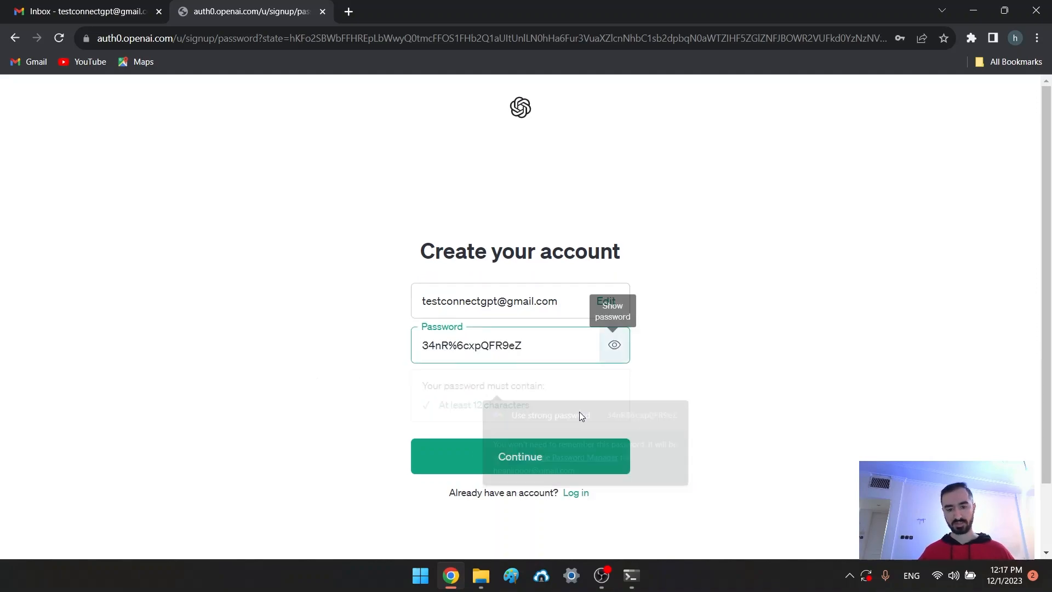
Copy the generated password to the clipboard, then submit it with Continue
triple_click(474, 344)
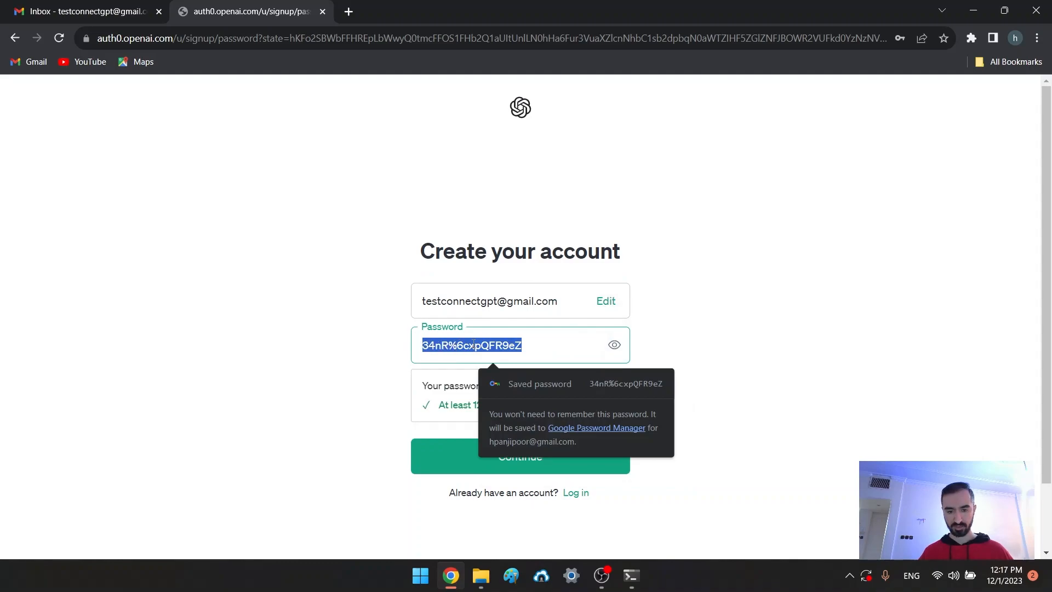
right_click(473, 344)
click(515, 172)
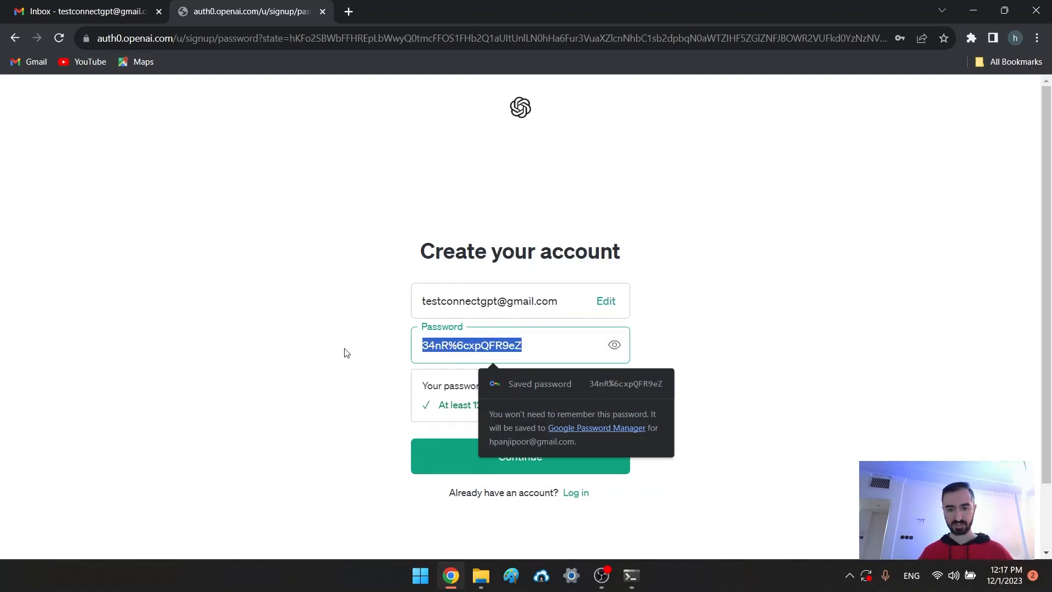
click(400, 469)
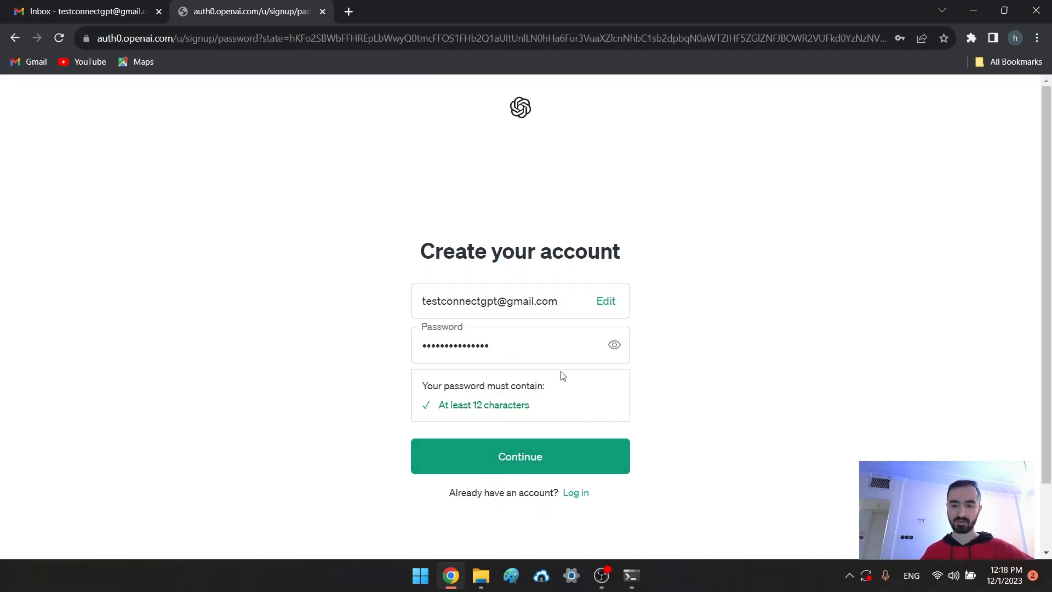
click(500, 465)
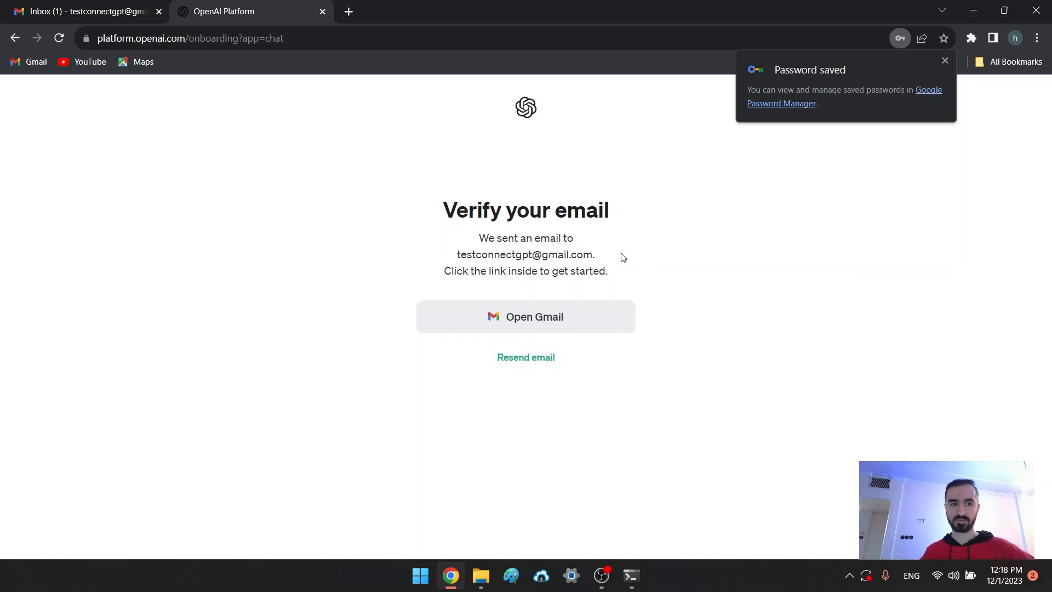
Highlight the emailed-link notice on Verify your email, then switch to the Gmail inbox tab
double_click(535, 266)
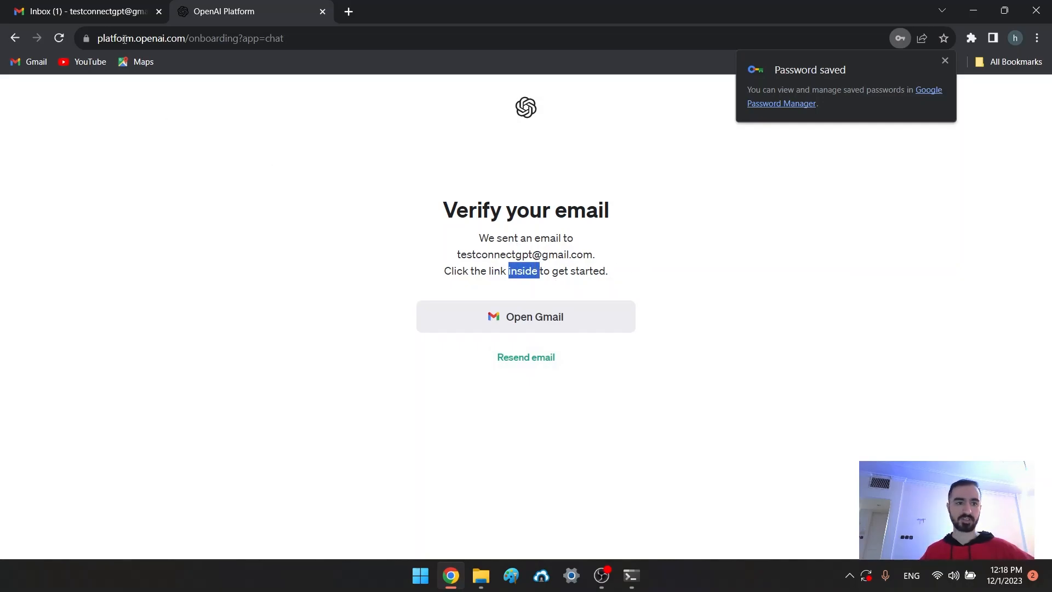
click(113, 11)
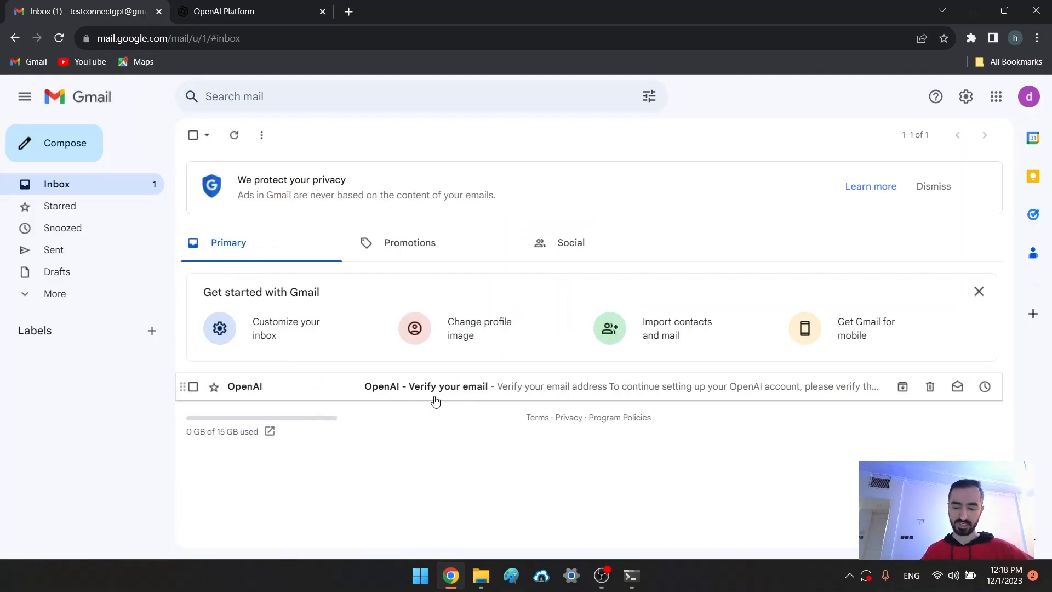
Open the 'OpenAI - Verify your email' message and use its Verify email address link
click(458, 392)
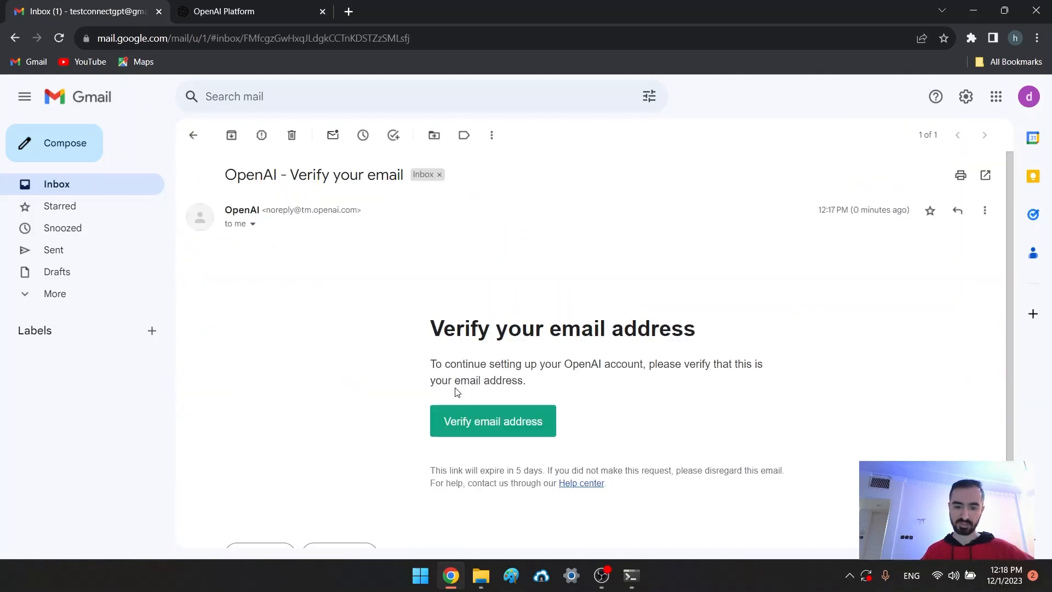
scroll(457, 392, down, 2)
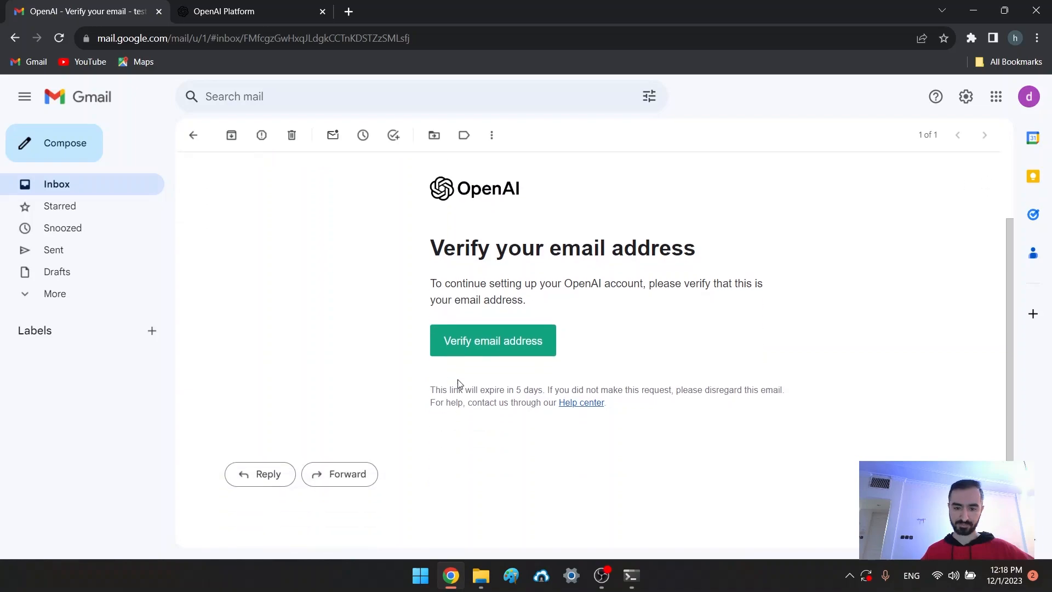
click(481, 344)
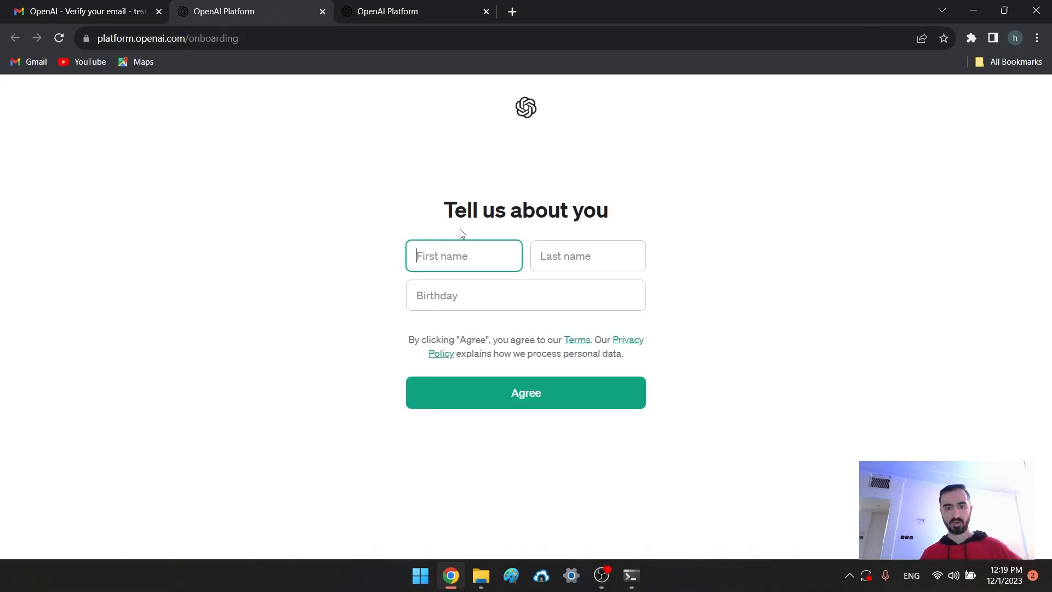
Enter the account holder's first name, last name and birth date, then agree to the terms
key(Tab)
key(Tab)
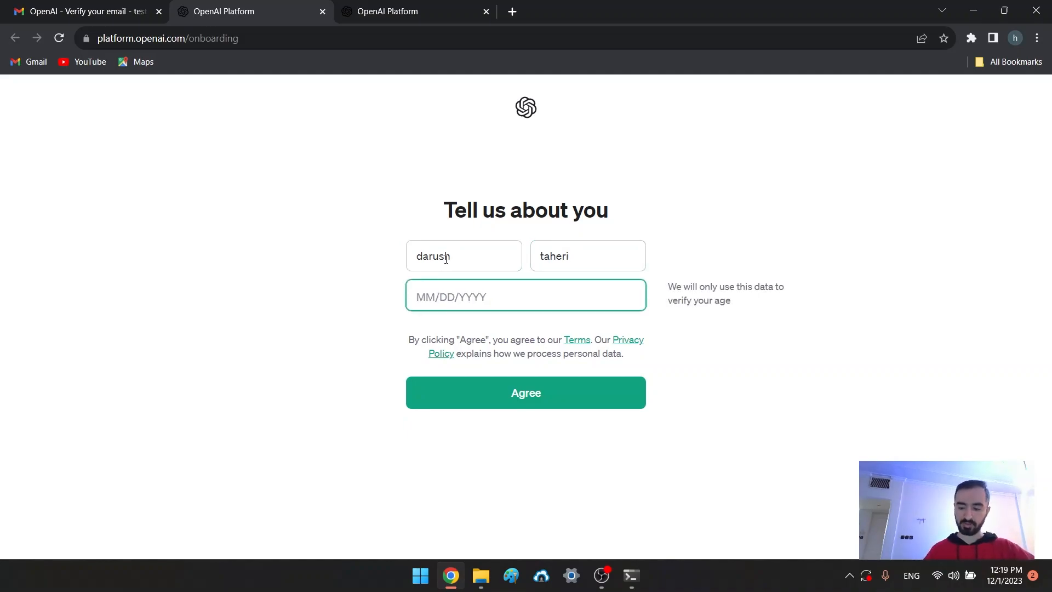
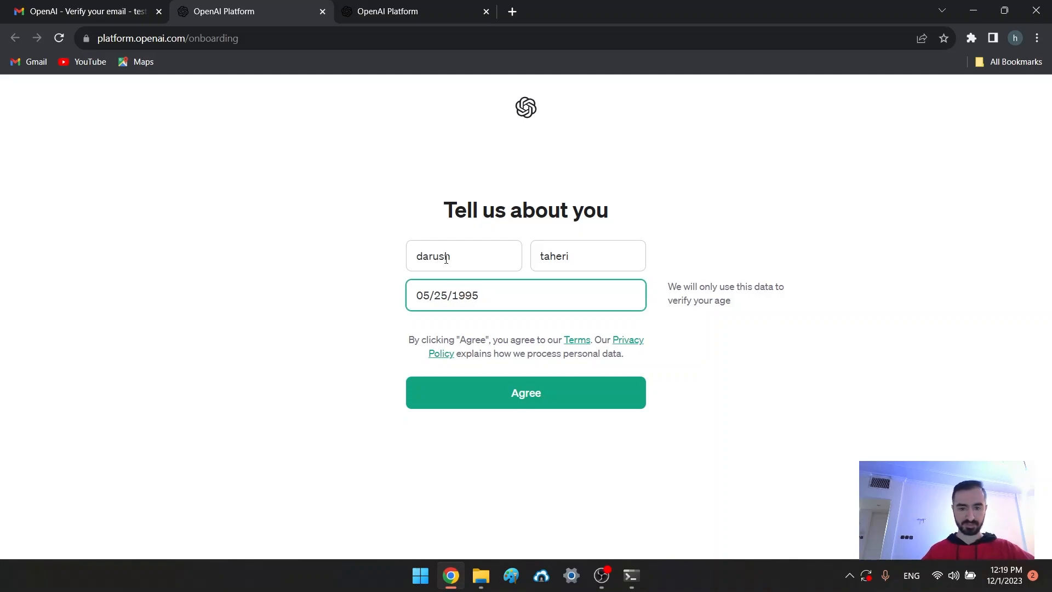
click(519, 402)
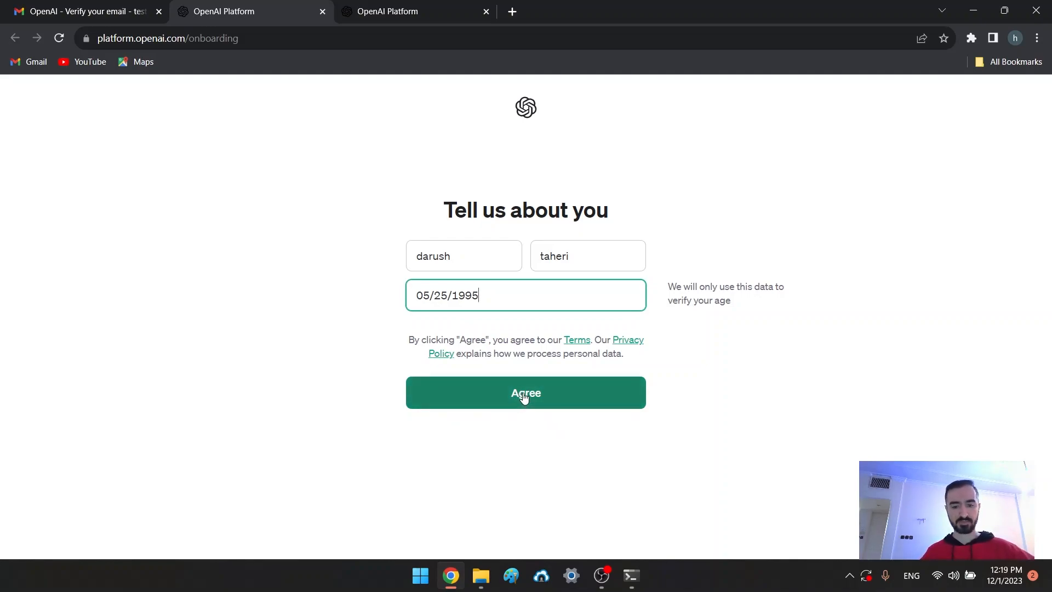
click(520, 402)
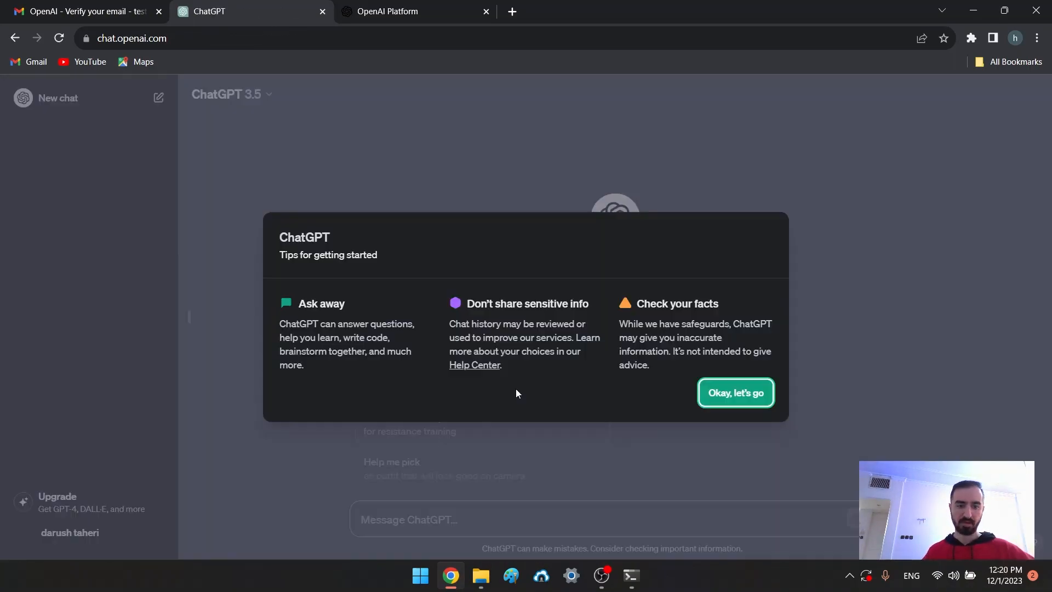
Dismiss the tips with 'Okay, let's go' and check the ChatGPT 3.5 model list
click(722, 395)
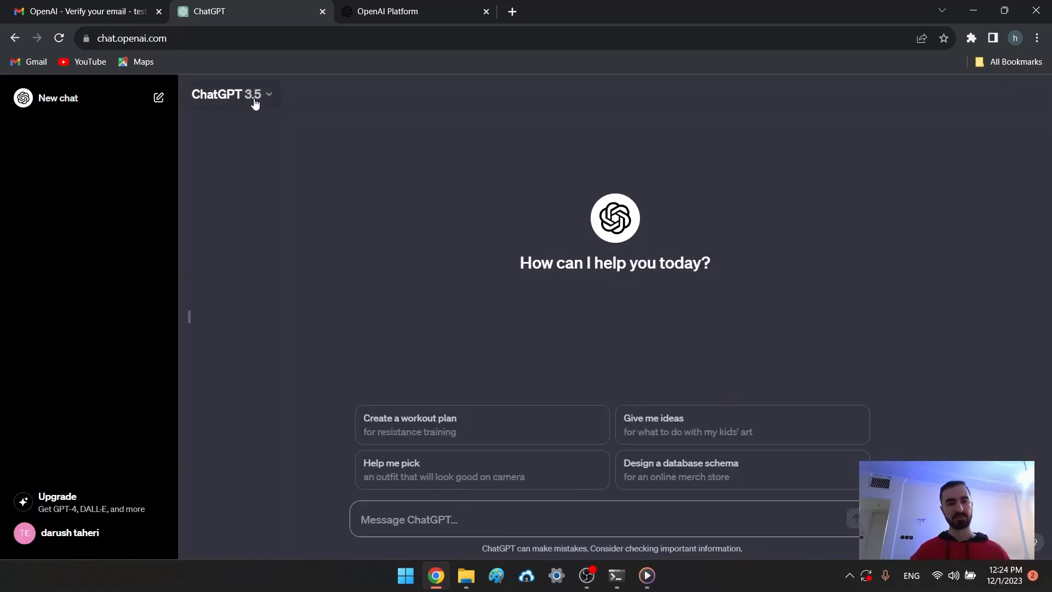
click(255, 103)
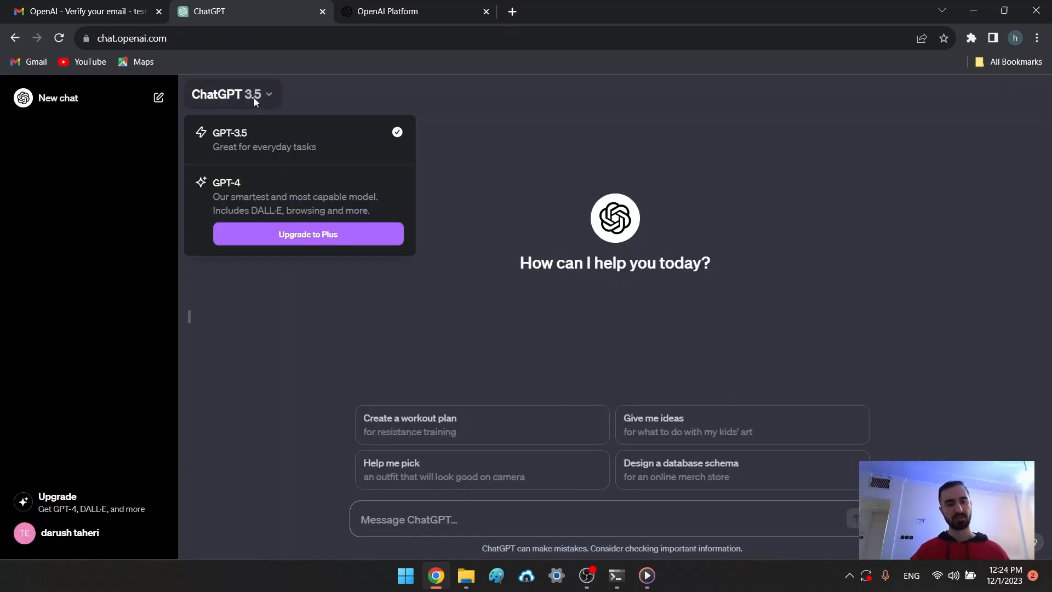
click(450, 220)
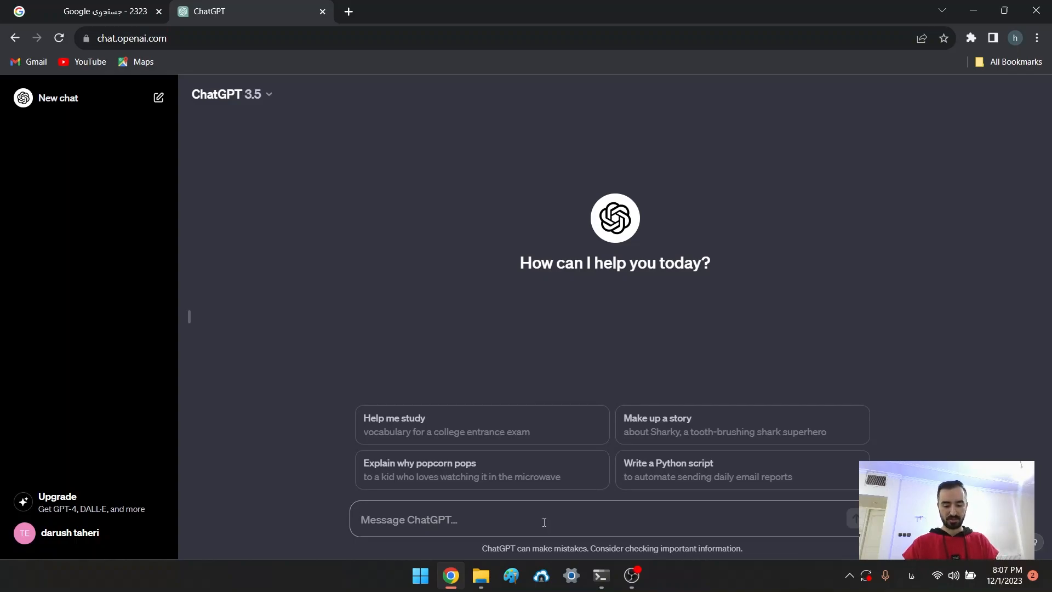
Send the Persian prompt 'ده ایده برای کسب و کار انلاین' asking for ten online business ideas
text(ده ایده برای کسب و کار انلاین)
key(Return)
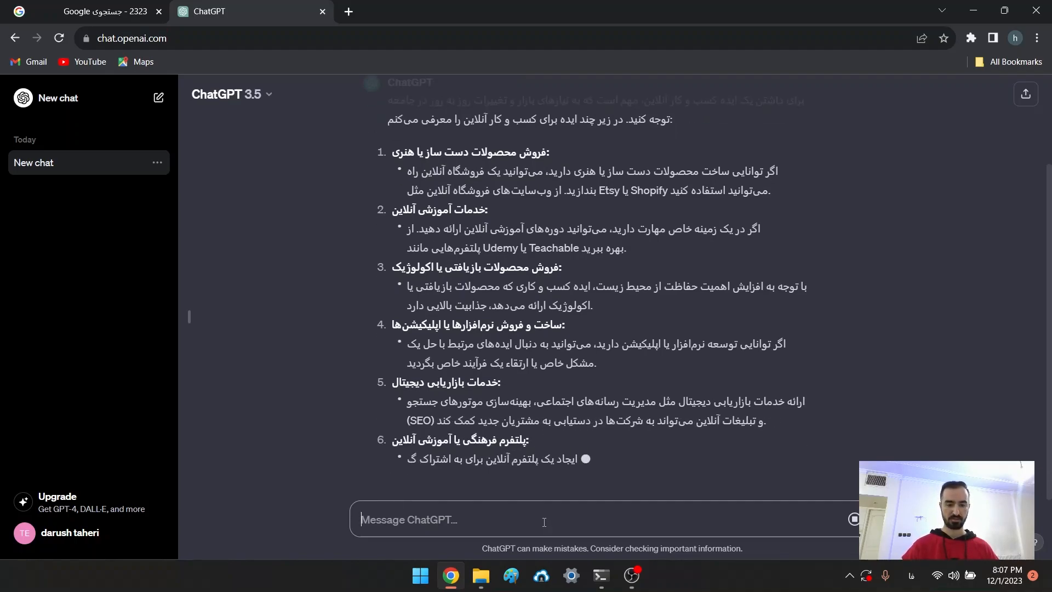
Send the follow-up 'مورد 5 بیشتر توضیح بده' asking to expand idea 5, digital marketing services
triple_click(426, 327)
click(484, 519)
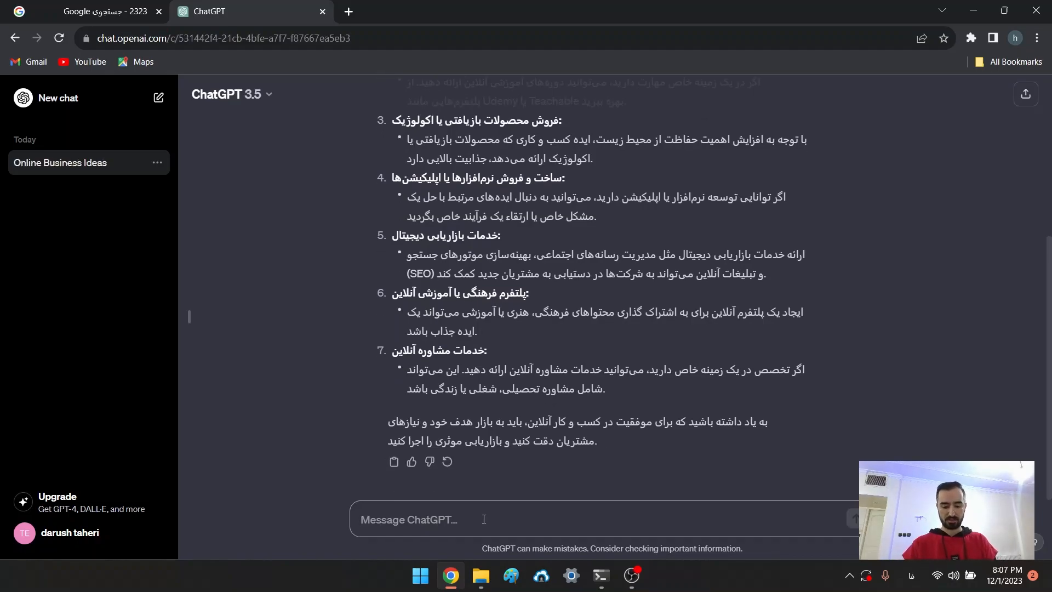
text(مو)
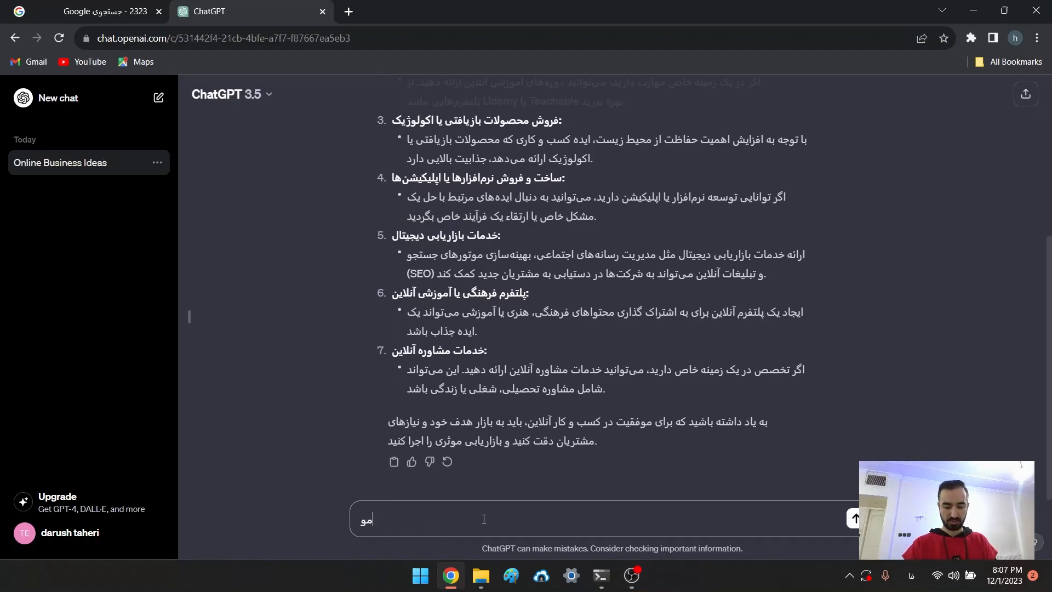
text(رد 5 بیشتر توضیح بده)
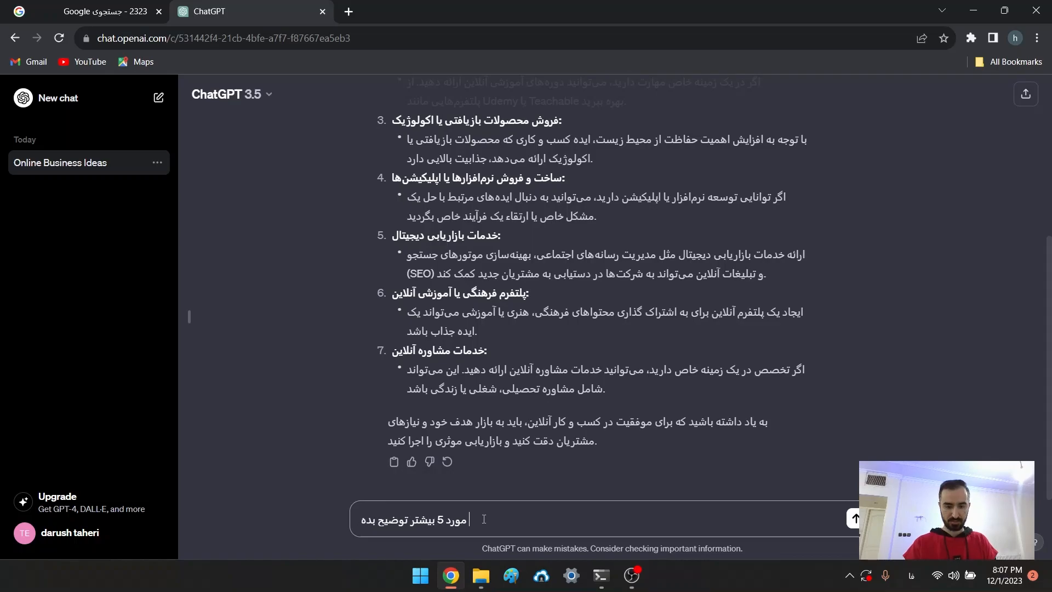
key(Return)
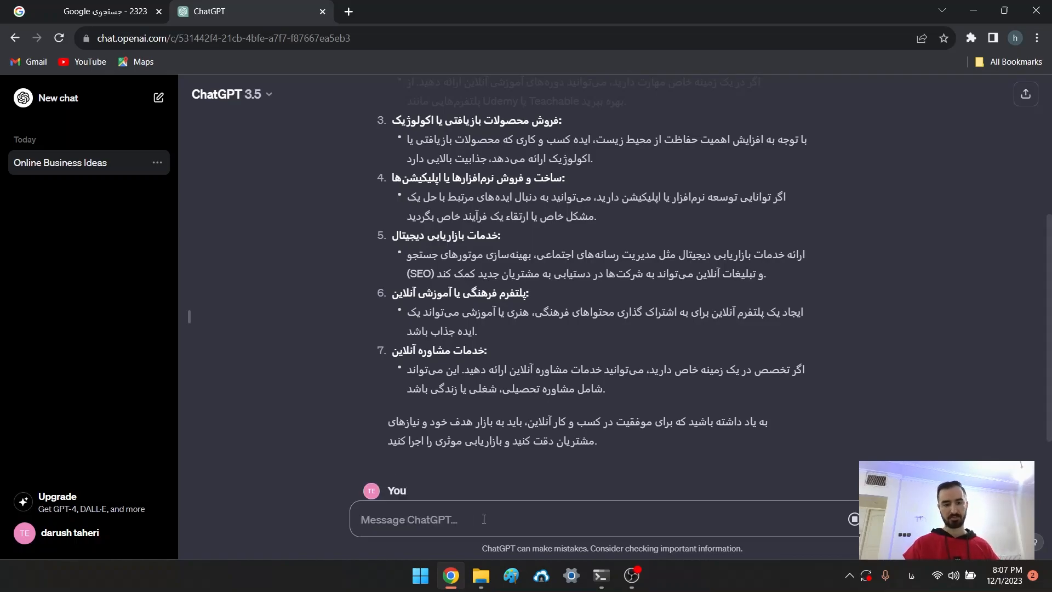